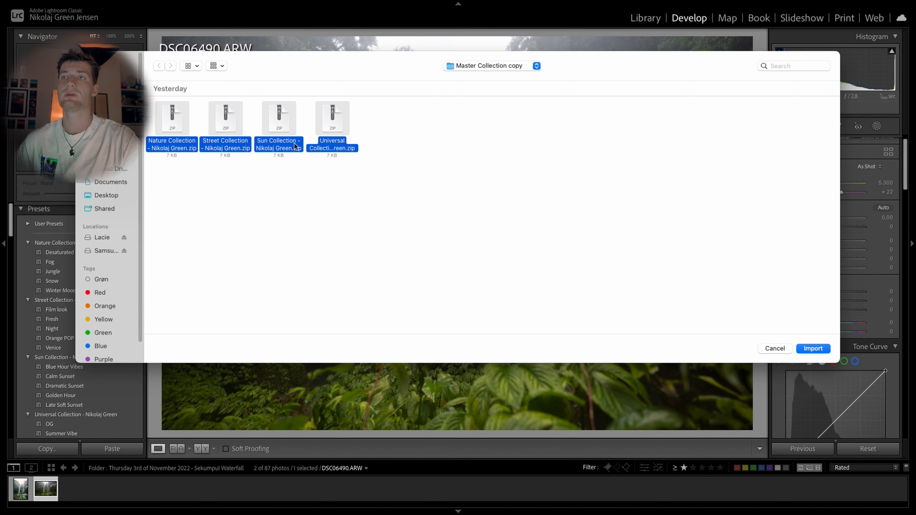
# Import the four selected preset collection ZIP files and apply the Jungle preset from the Nature Collection to the waterfall photo.
pyautogui.click(814, 349)
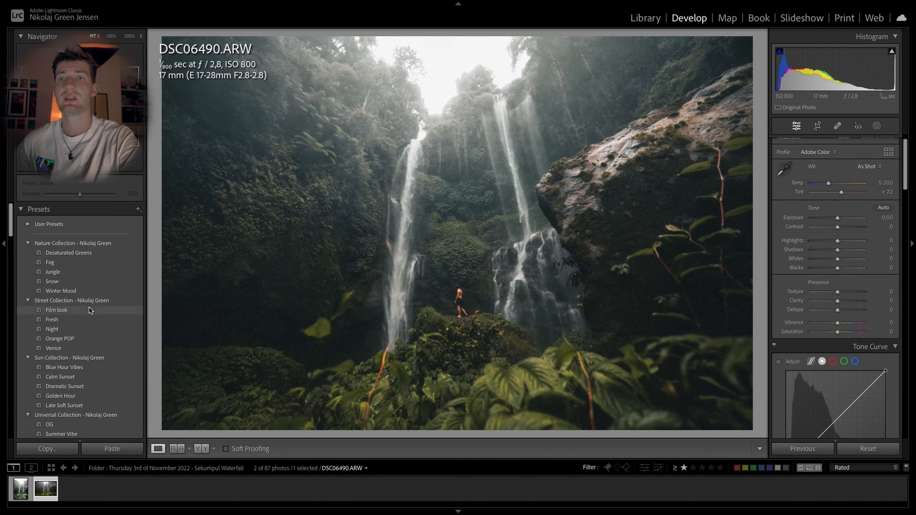
pyautogui.scroll(-1, 121, 346)
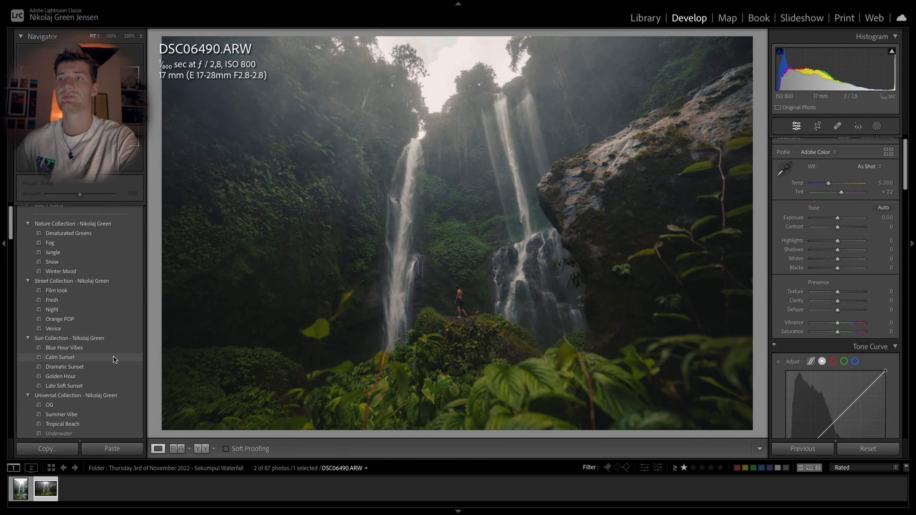
pyautogui.scroll(1, 91, 324)
pyautogui.click(53, 272)
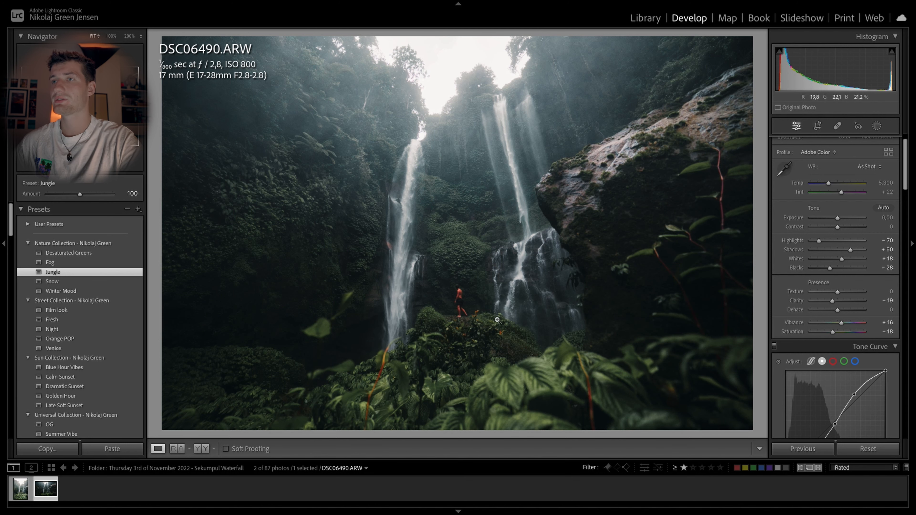
# Adjust the photo's tone to Shadows +94, Highlights −49, Blacks −20 and Contrast +12, after checking the man's skin up close.
pyautogui.click(458, 299)
pyautogui.moveTo(410, 244); pyautogui.dragTo(445, 232)
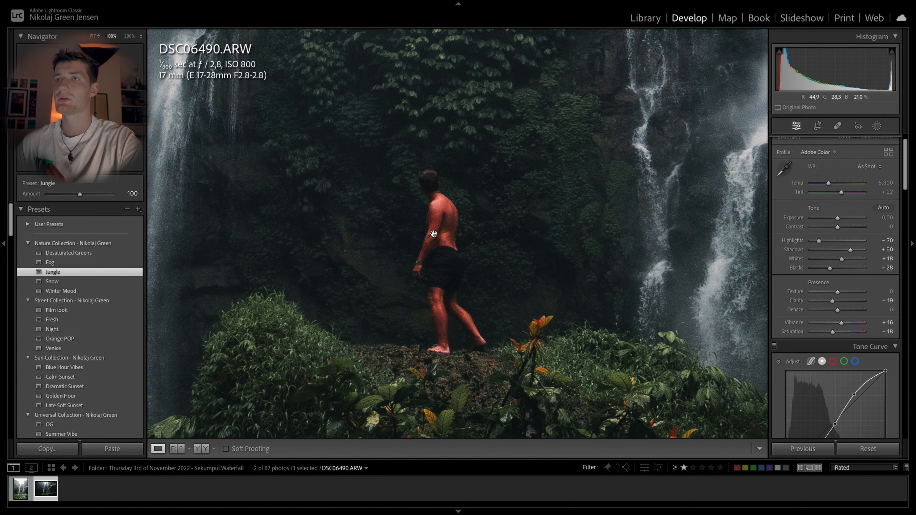
pyautogui.click(443, 238)
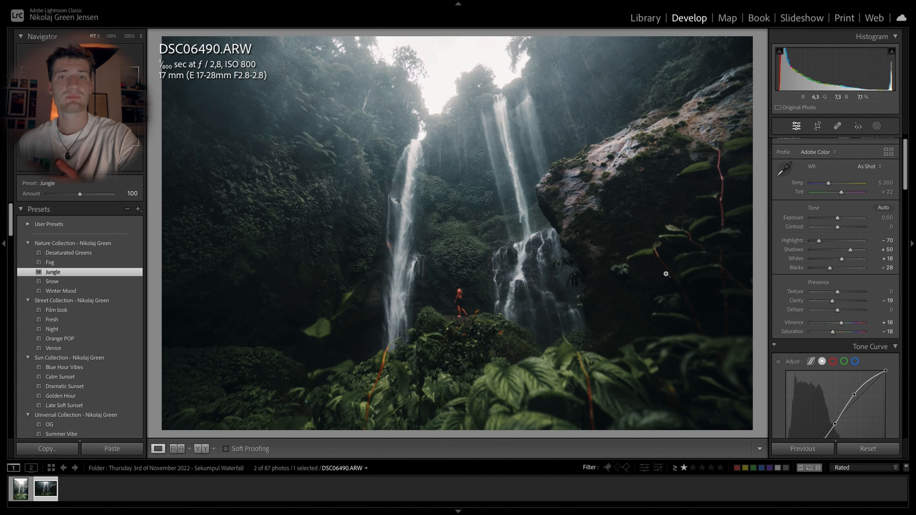
pyautogui.scroll(1, 790, 270)
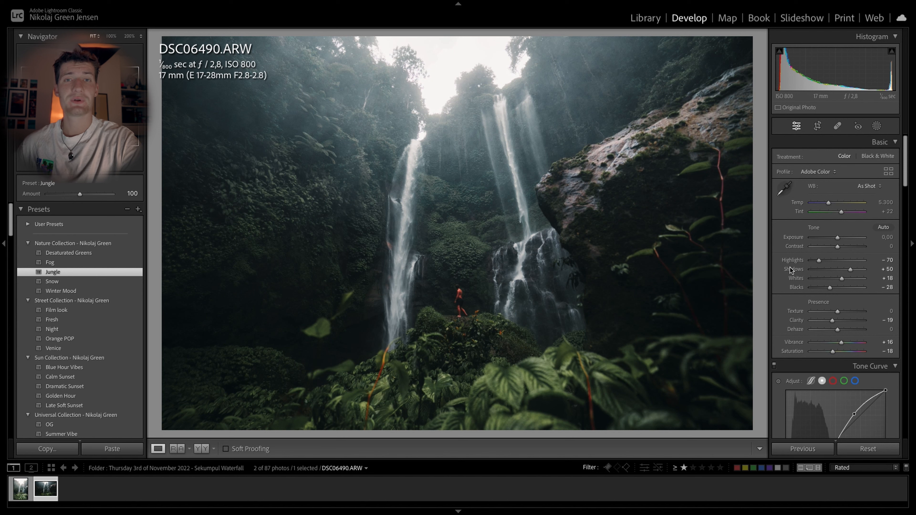
pyautogui.moveTo(851, 270); pyautogui.dragTo(862, 271)
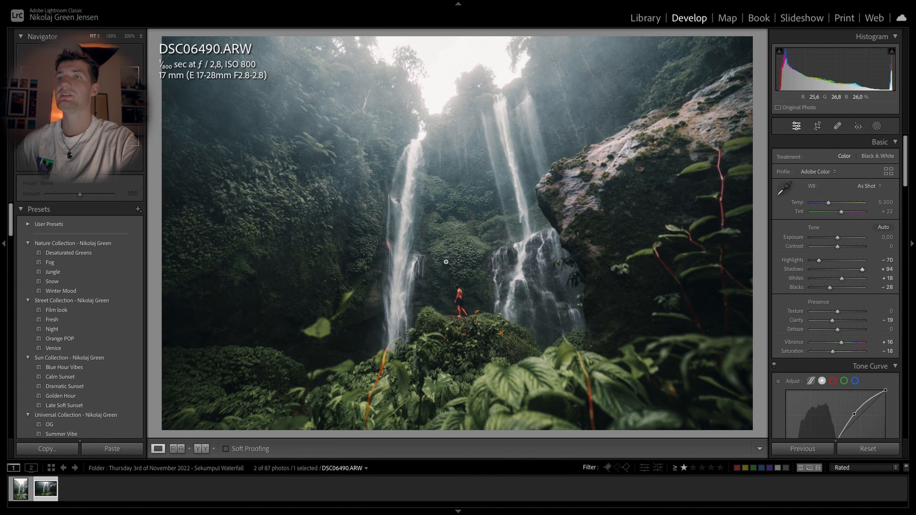
pyautogui.moveTo(820, 261); pyautogui.dragTo(827, 264)
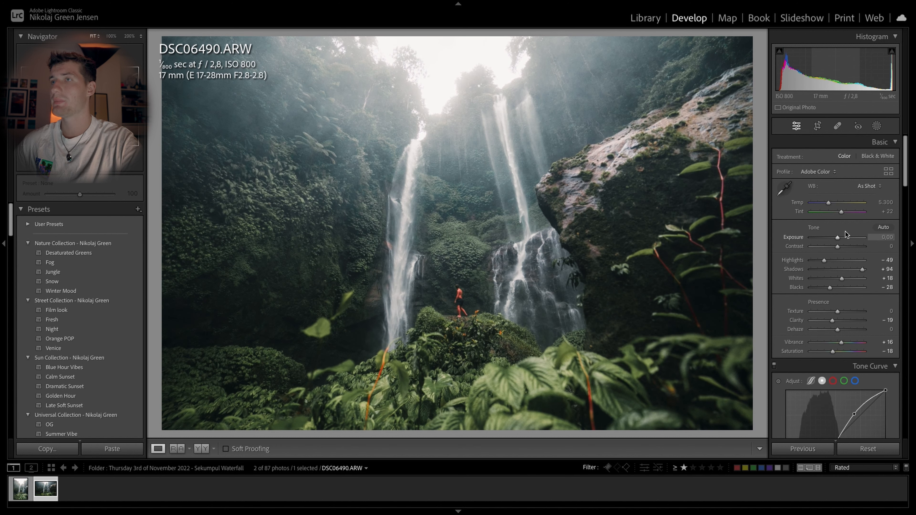
pyautogui.moveTo(831, 289); pyautogui.dragTo(833, 290)
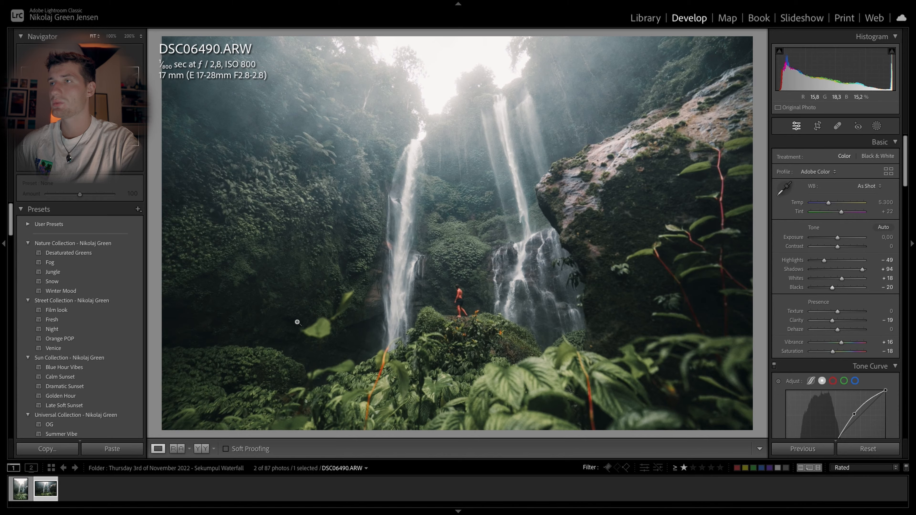
pyautogui.click(314, 347)
pyautogui.click(472, 248)
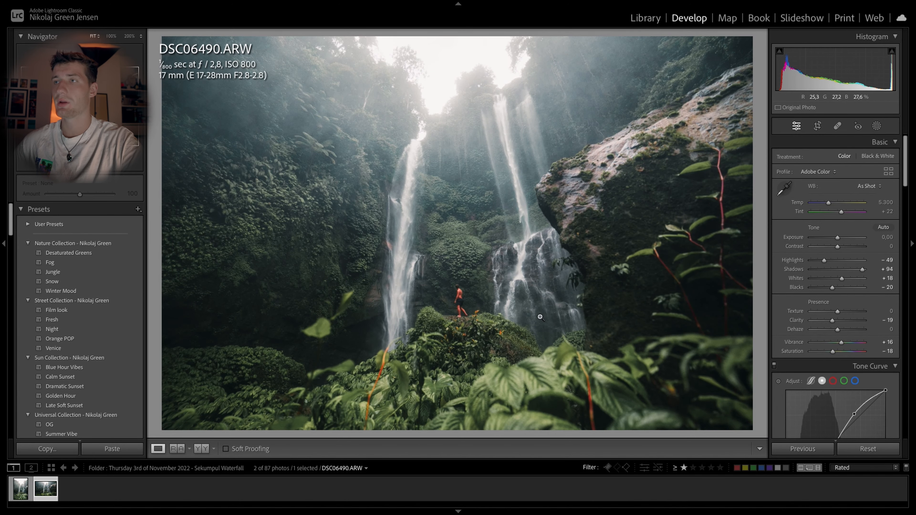
pyautogui.moveTo(841, 244); pyautogui.dragTo(843, 248)
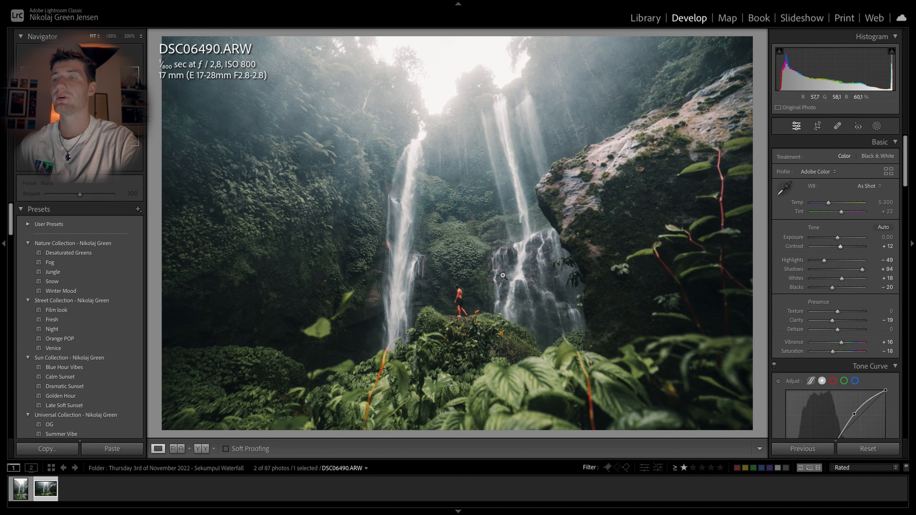
# Examine the man's skin colour at 100% zoom and return to the full view of the photo.
pyautogui.click(876, 126)
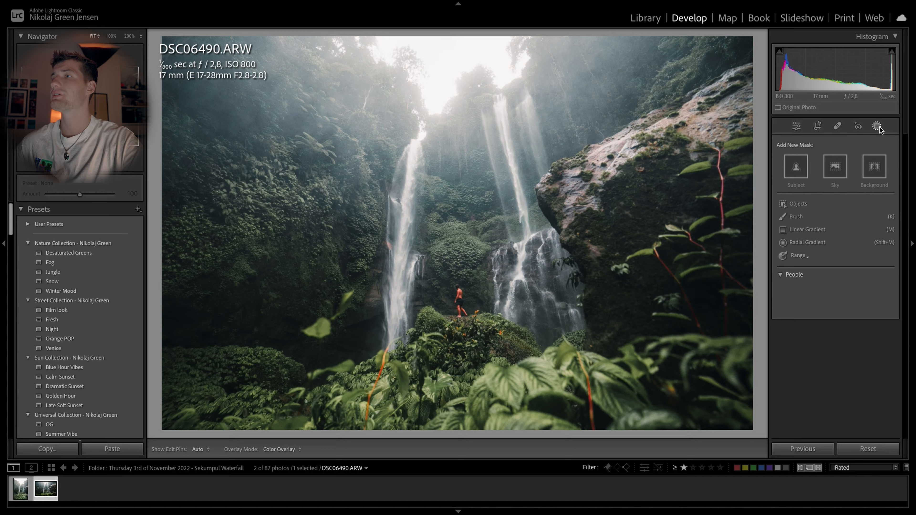
pyautogui.click(877, 126)
pyautogui.click(461, 307)
pyautogui.click(531, 221)
pyautogui.click(526, 283)
pyautogui.click(878, 125)
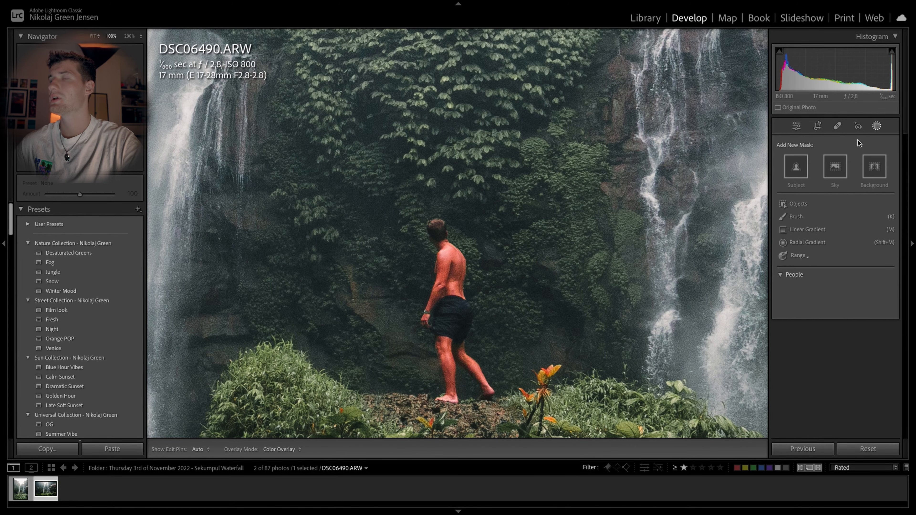
pyautogui.click(877, 126)
pyautogui.click(877, 127)
pyautogui.click(877, 126)
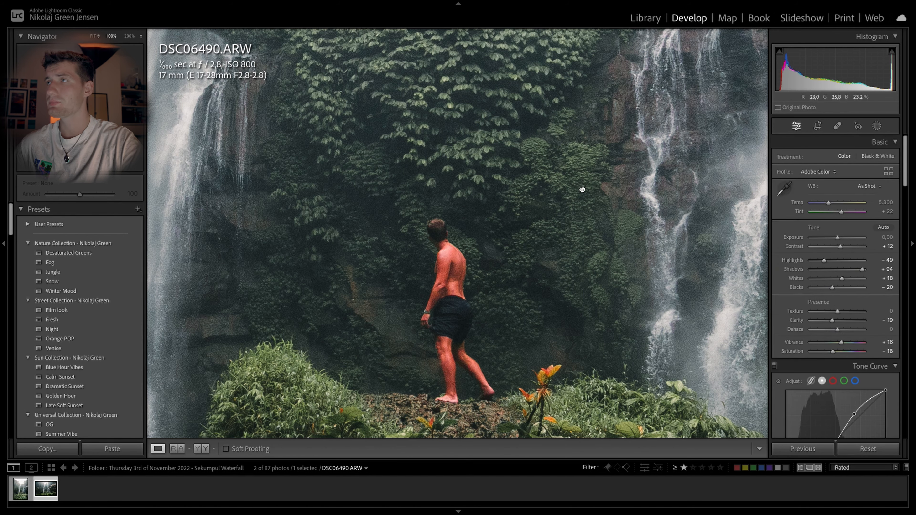
pyautogui.press('z')
# Try a Select Subject mask with the waterfalls and the leaf brushed out of the selection, and delete that mask.
pyautogui.click(877, 126)
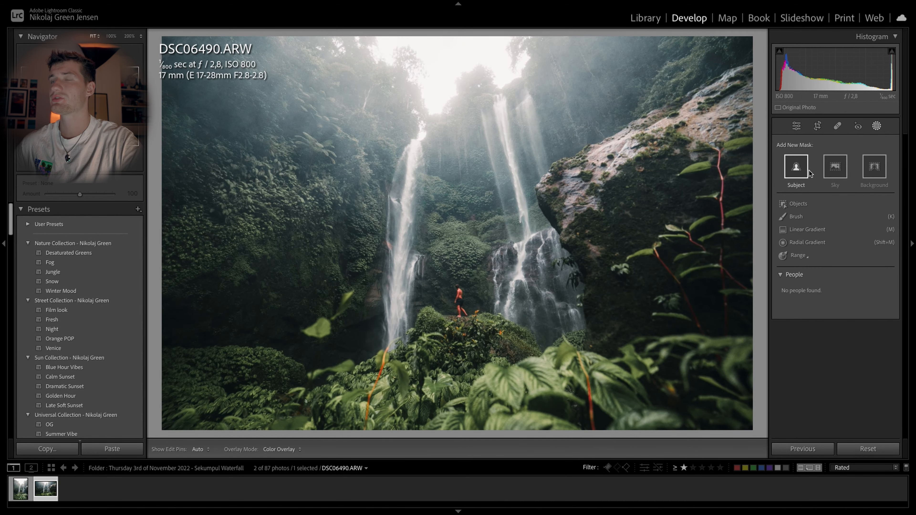
pyautogui.click(796, 167)
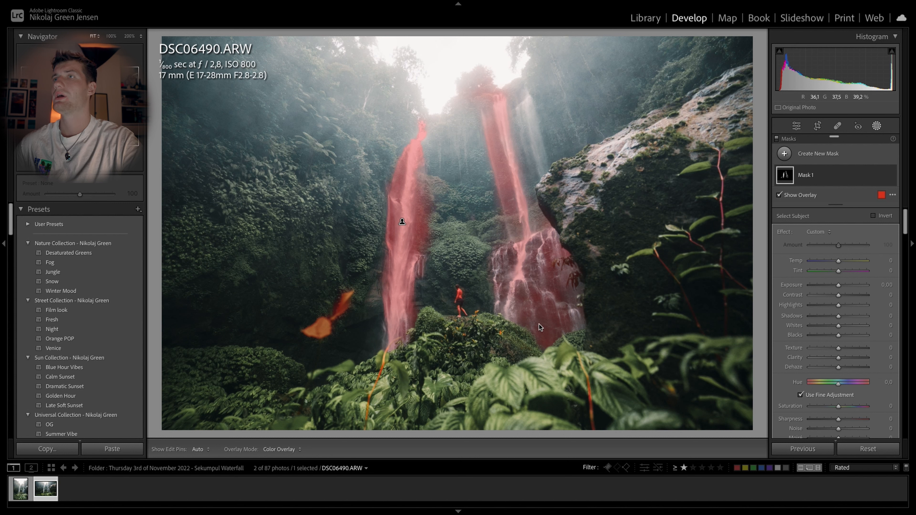
pyautogui.click(786, 176)
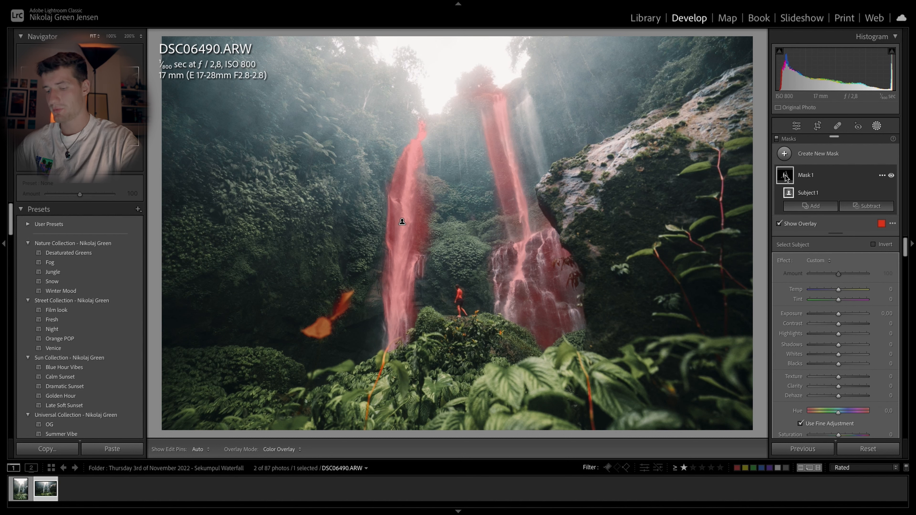
pyautogui.click(869, 207)
pyautogui.click(848, 300)
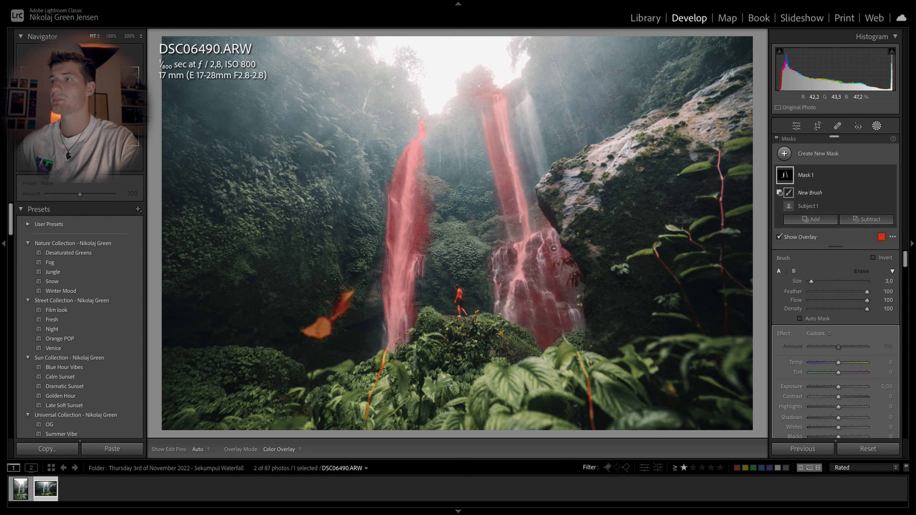
pyautogui.moveTo(533, 275)
pyautogui.mouseDown()
pyautogui.moveTo(544, 318)
pyautogui.moveTo(545, 283)
pyautogui.moveTo(498, 119)
pyautogui.moveTo(494, 73)
pyautogui.mouseUp()
pyautogui.moveTo(420, 127)
pyautogui.mouseDown()
pyautogui.moveTo(397, 336)
pyautogui.moveTo(415, 232)
pyautogui.mouseUp()
pyautogui.moveTo(345, 295); pyautogui.dragTo(297, 321)
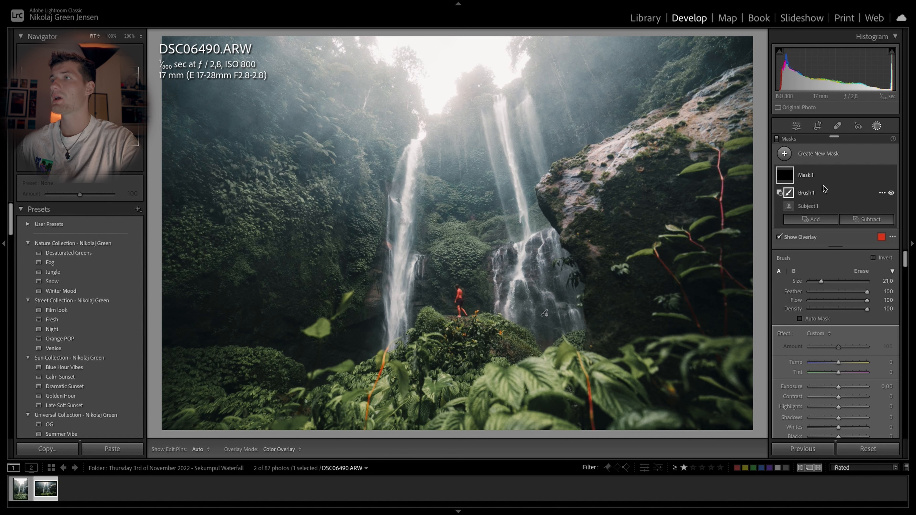
pyautogui.click(818, 177)
pyautogui.press('Delete')
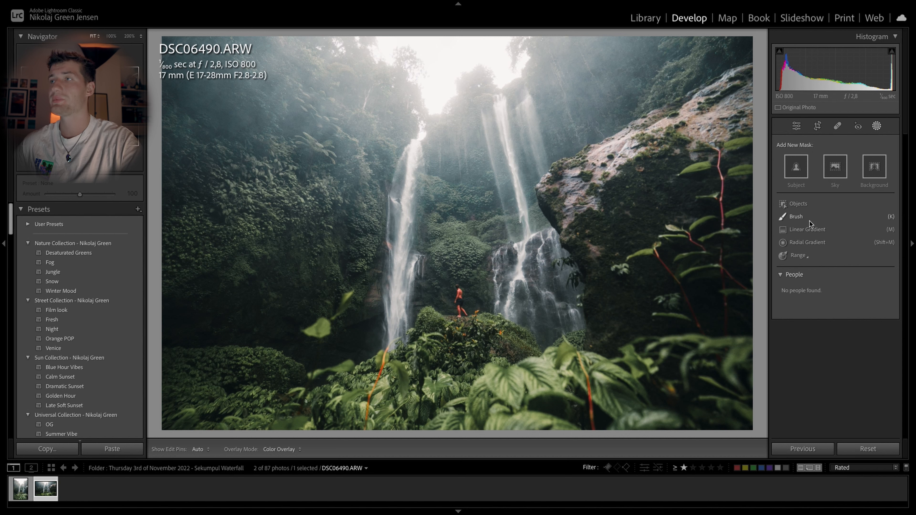
# Mask the man with the Objects selection, shift the mask's Hue to 7.5 and lower its Saturation, checking the skin up close.
pyautogui.click(797, 204)
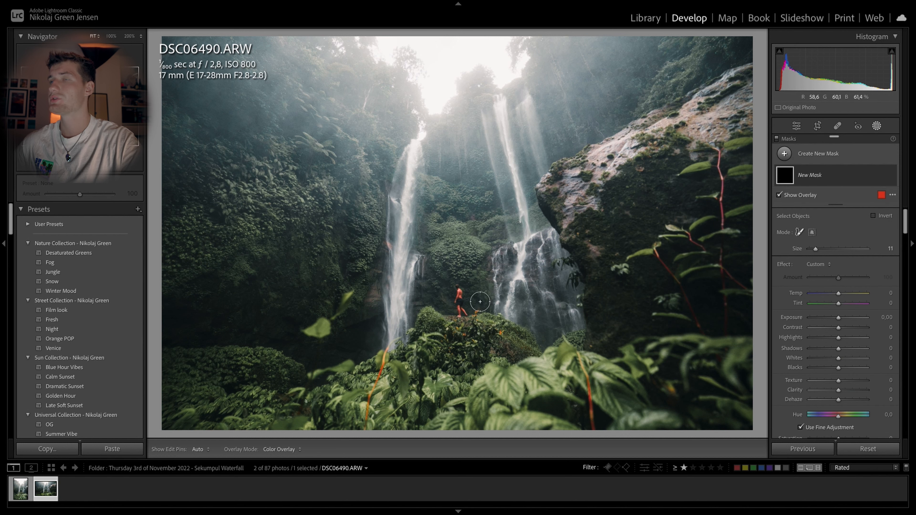
pyautogui.moveTo(459, 313); pyautogui.dragTo(458, 292)
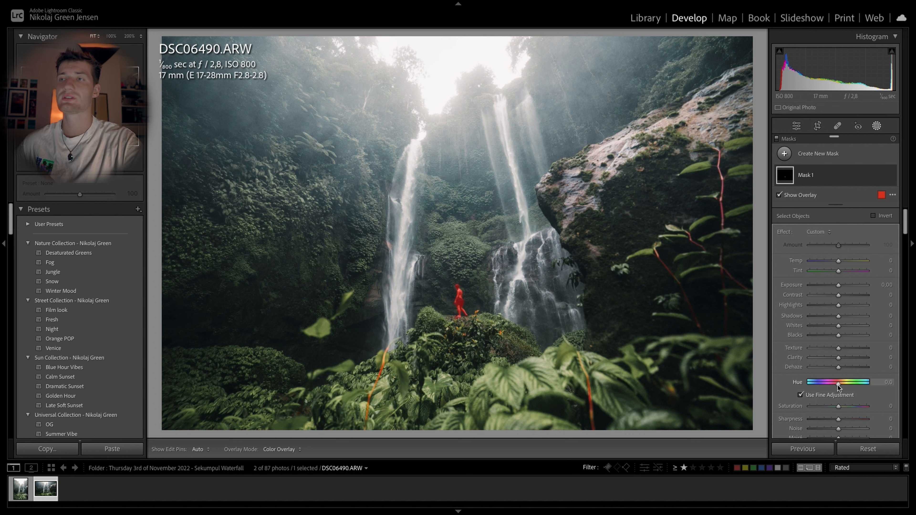
pyautogui.moveTo(837, 384); pyautogui.dragTo(844, 387)
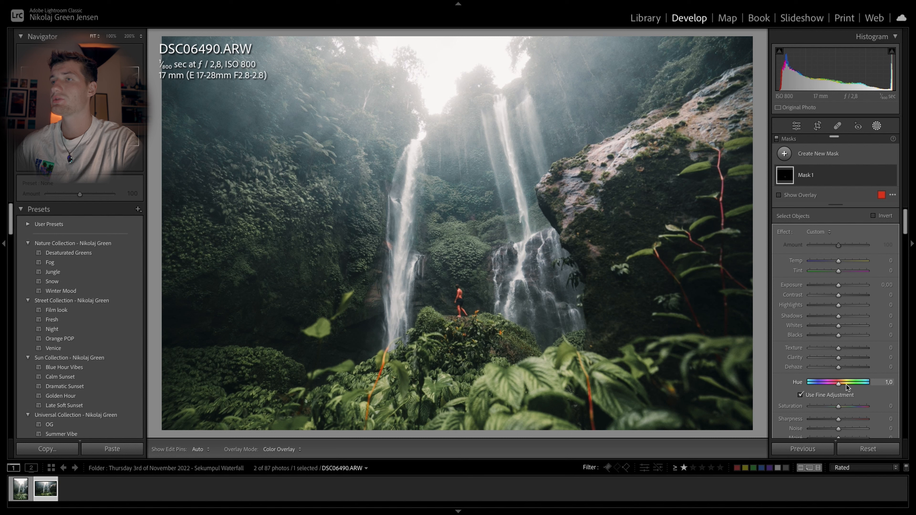
pyautogui.moveTo(862, 386); pyautogui.dragTo(861, 392)
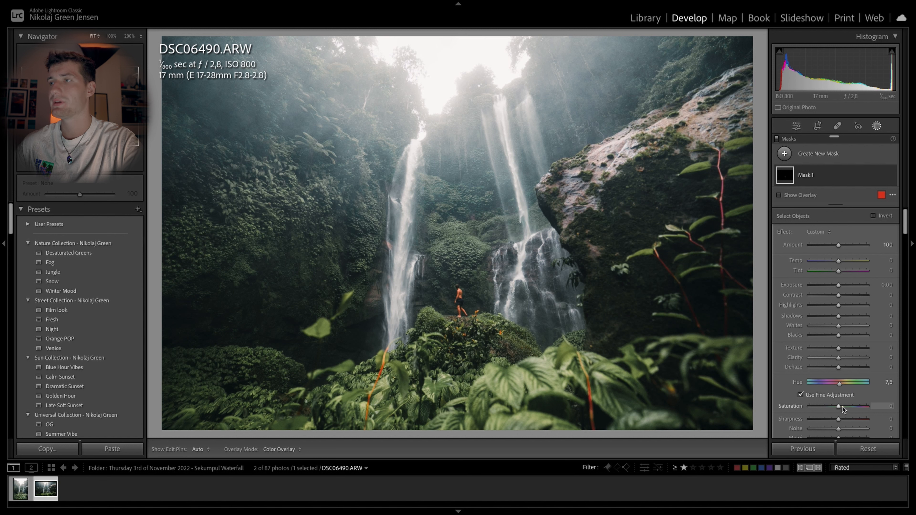
pyautogui.moveTo(839, 407); pyautogui.dragTo(831, 408)
pyautogui.click(876, 125)
pyautogui.click(461, 286)
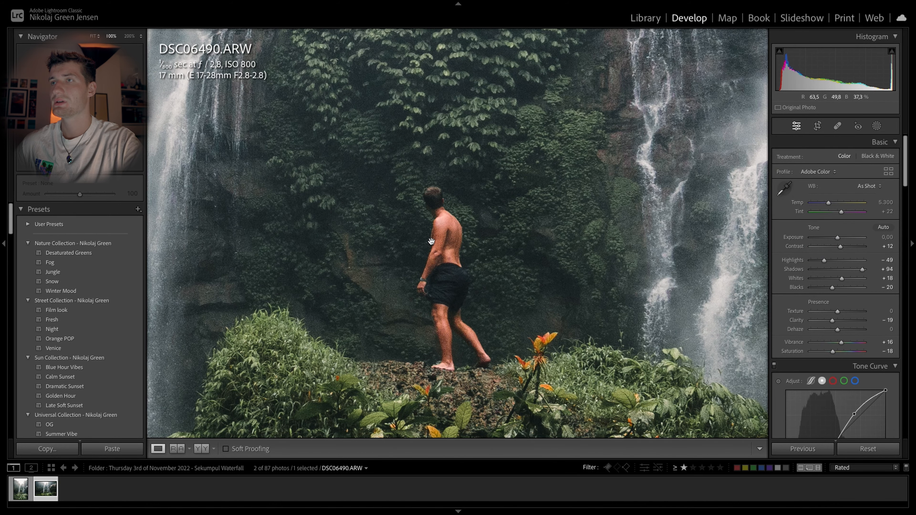
pyautogui.click(459, 251)
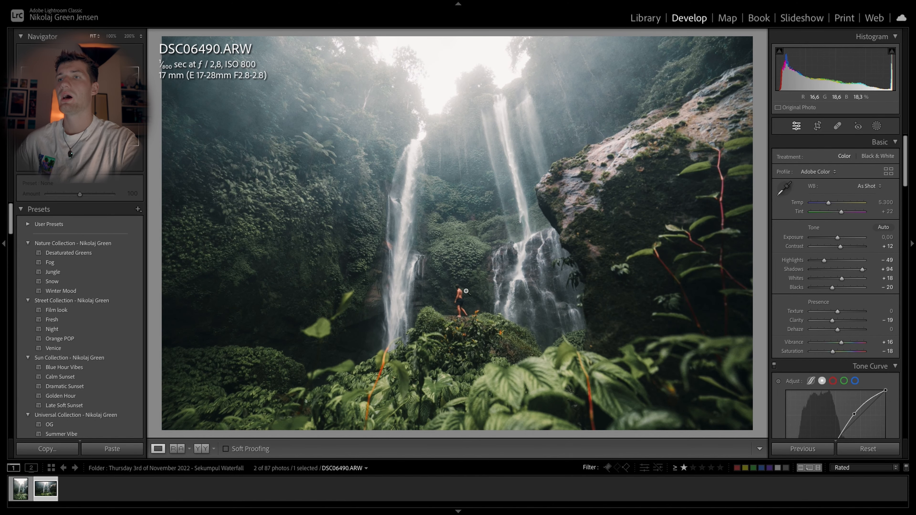
# Add a slightly tilted linear gradient mask rising over the foreground plants and set its Exposure to −0.94.
pyautogui.click(877, 125)
pyautogui.click(784, 153)
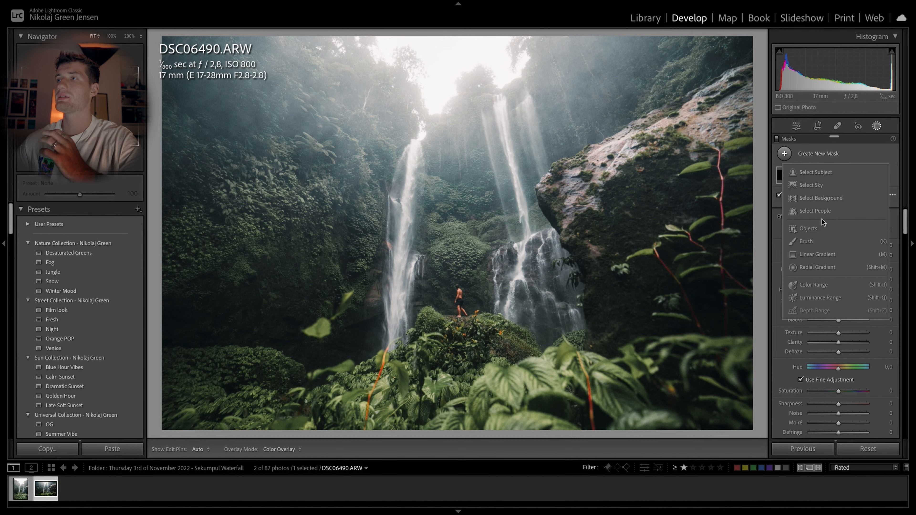
pyautogui.click(817, 254)
pyautogui.moveTo(406, 431); pyautogui.dragTo(409, 277)
pyautogui.moveTo(407, 352); pyautogui.dragTo(399, 372)
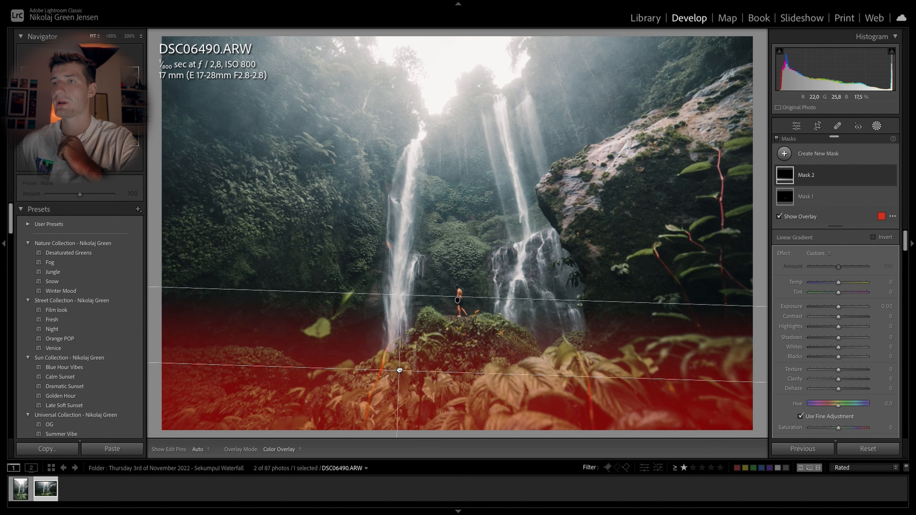
pyautogui.moveTo(839, 306); pyautogui.dragTo(828, 312)
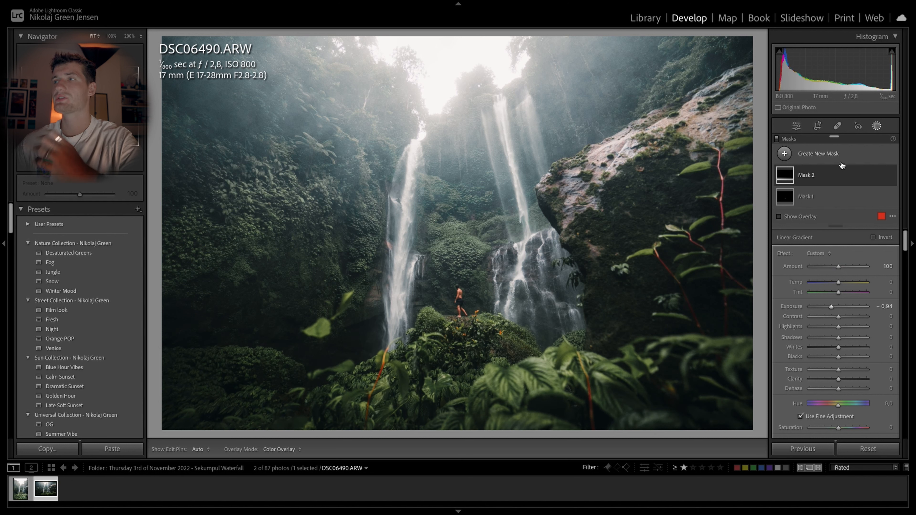
# Add a radial gradient mask around the man, widen it to a near circle and set its Exposure to 0.41.
pyautogui.click(830, 154)
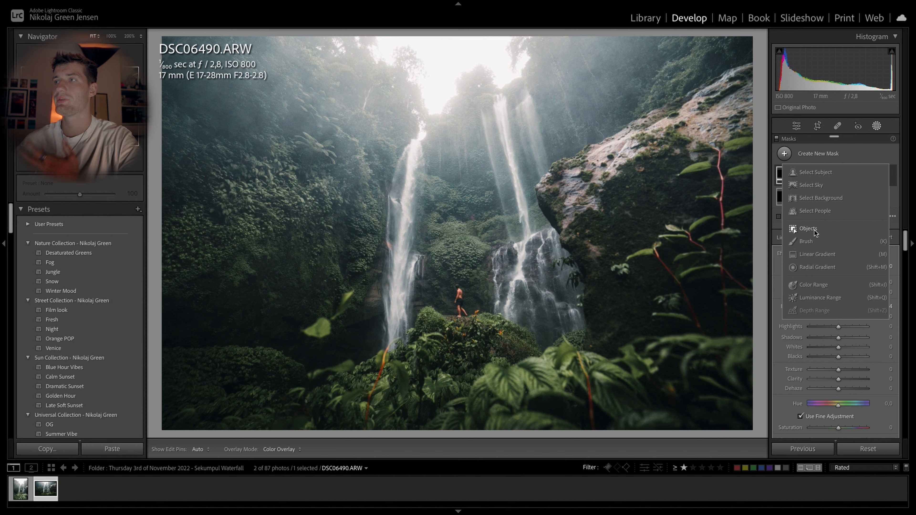
pyautogui.click(814, 267)
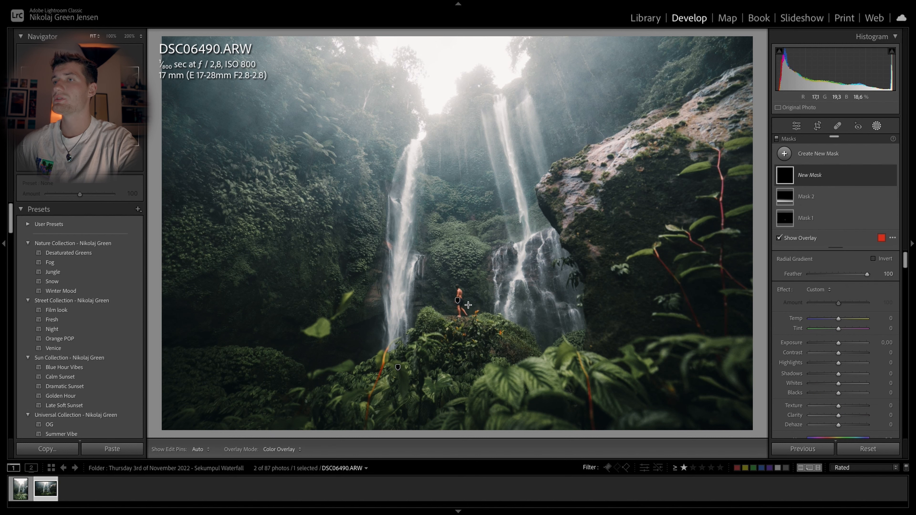
pyautogui.moveTo(459, 292); pyautogui.dragTo(484, 259)
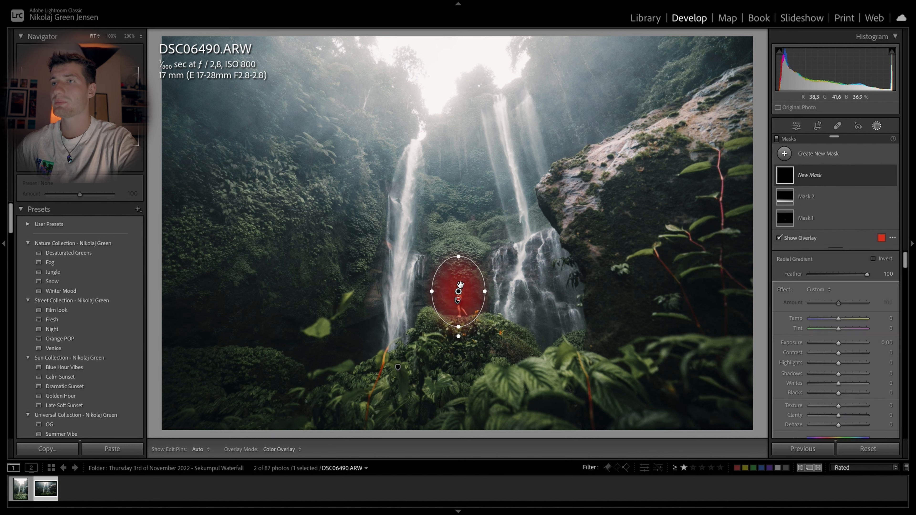
pyautogui.moveTo(491, 295); pyautogui.dragTo(498, 295)
pyautogui.moveTo(839, 343); pyautogui.dragTo(843, 344)
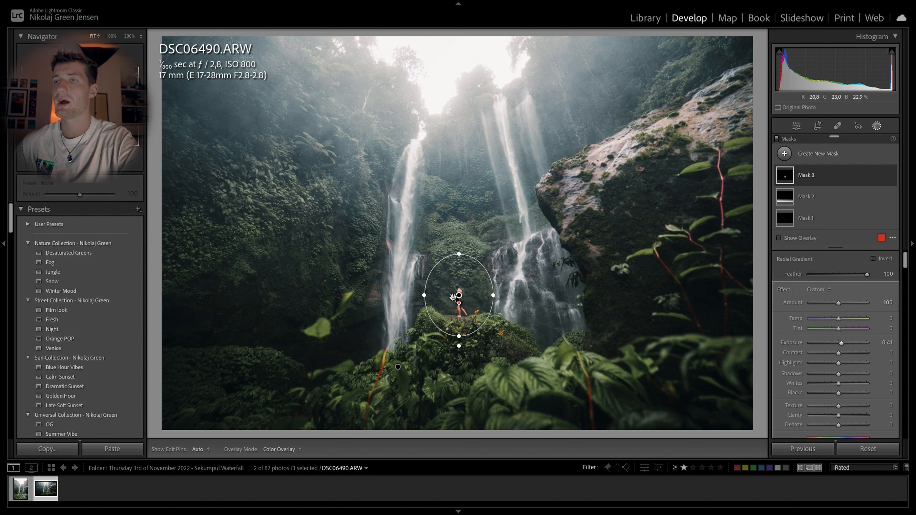
pyautogui.click(878, 126)
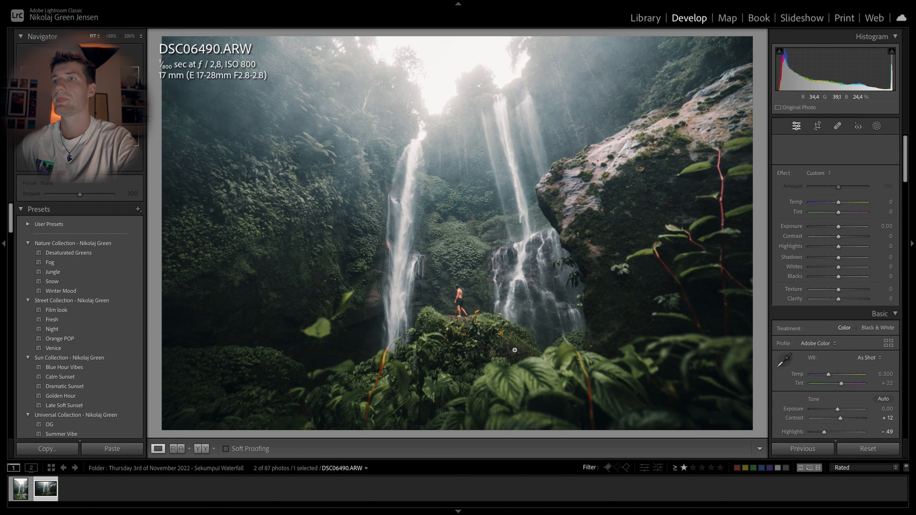
# Add a linear gradient mask running from the bright sky down to about the man's height.
pyautogui.click(877, 126)
pyautogui.click(784, 153)
pyautogui.click(817, 256)
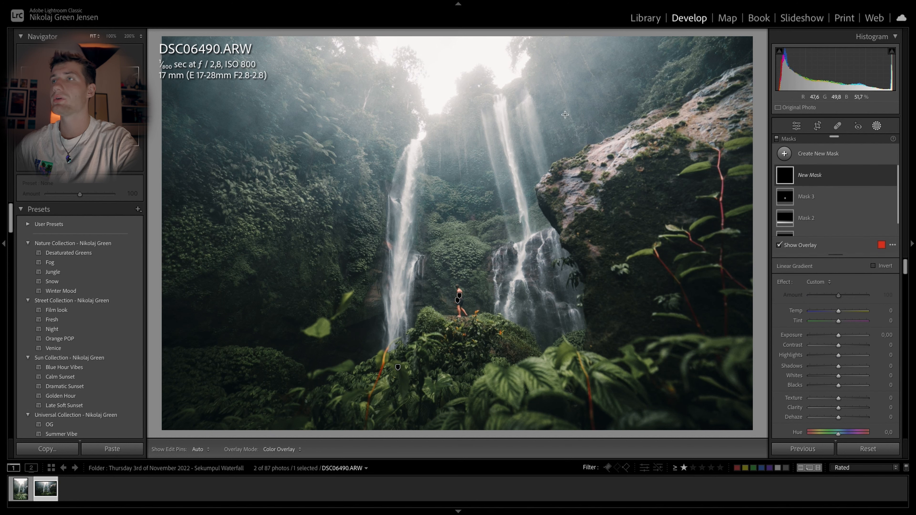
pyautogui.moveTo(441, 43); pyautogui.dragTo(438, 286)
# Set the sky gradient mask to Dehaze −8, Exposure −0.41 and Temp −12, and close masking.
pyautogui.moveTo(839, 419); pyautogui.dragTo(837, 418)
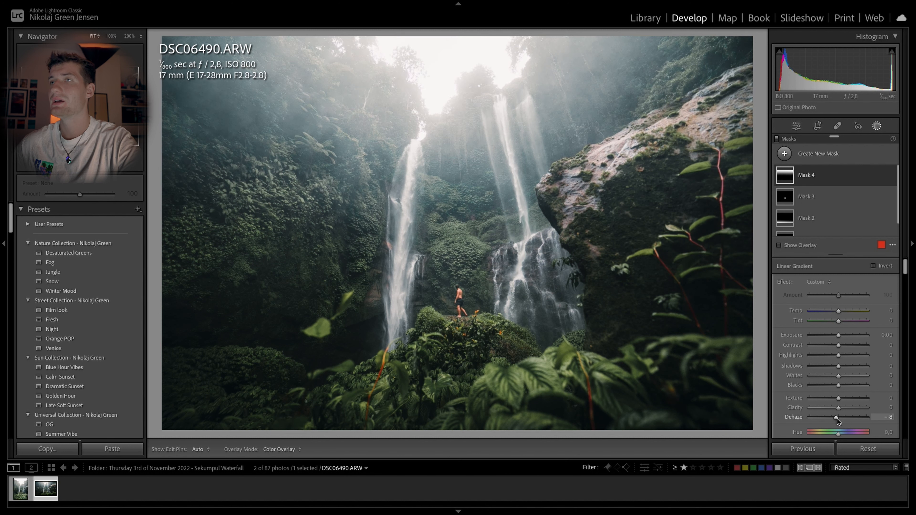
pyautogui.moveTo(838, 419); pyautogui.dragTo(839, 419)
pyautogui.moveTo(839, 336); pyautogui.dragTo(836, 335)
pyautogui.moveTo(837, 417); pyautogui.dragTo(836, 416)
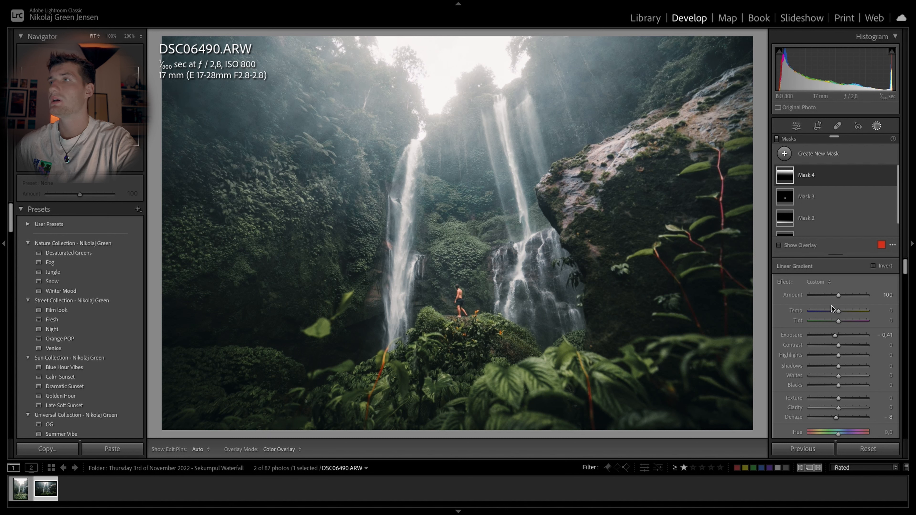
pyautogui.moveTo(838, 311); pyautogui.dragTo(836, 311)
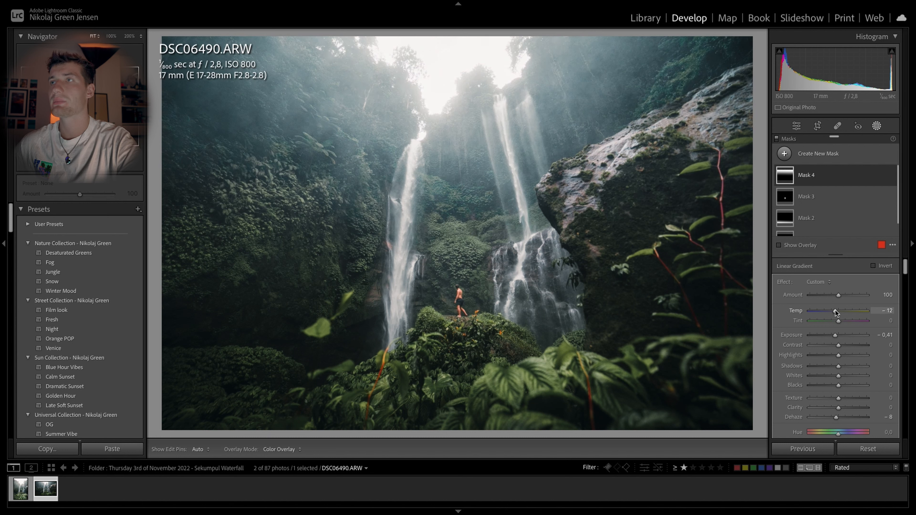
pyautogui.click(877, 125)
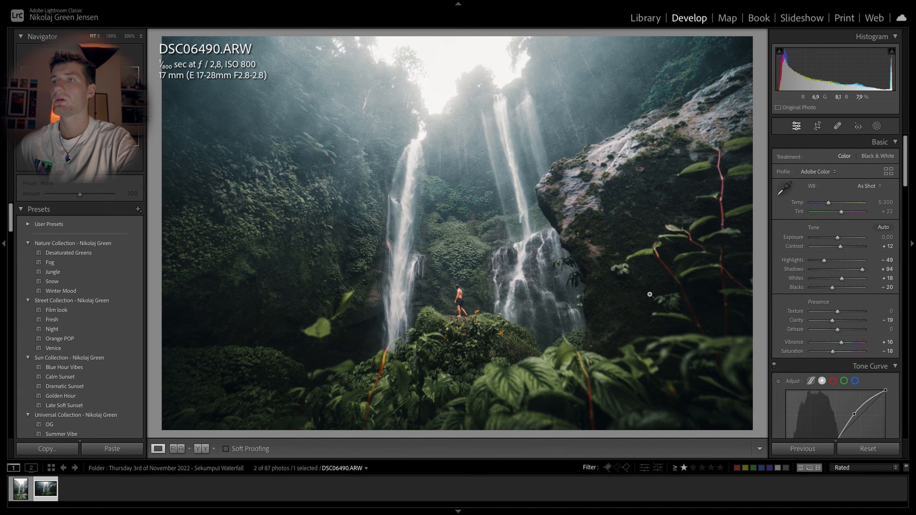